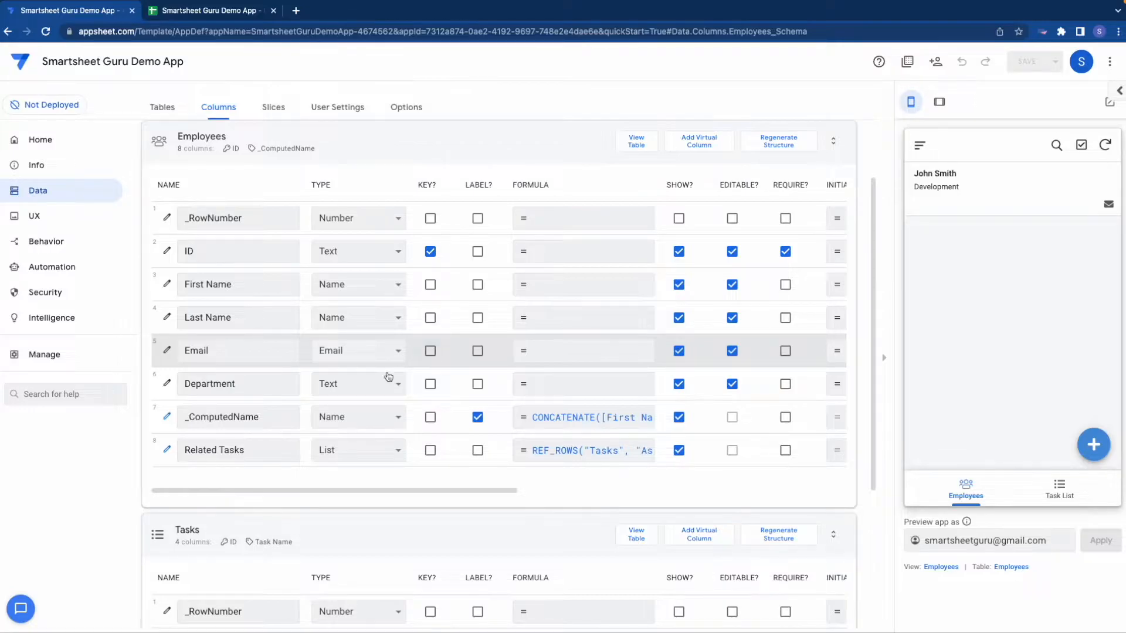
Step: Review the settings of the Employees table's columns and check the ID column in the Employees sheet in Google Sheets
left_click_drag(392, 492, 602, 498)
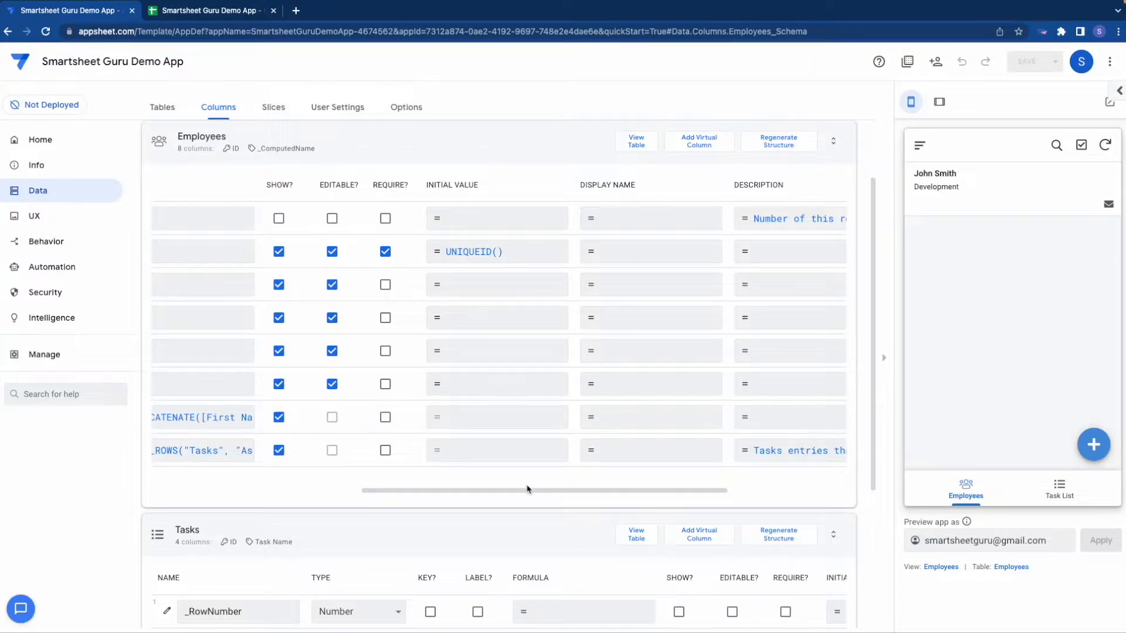
left_click_drag(525, 493, 289, 477)
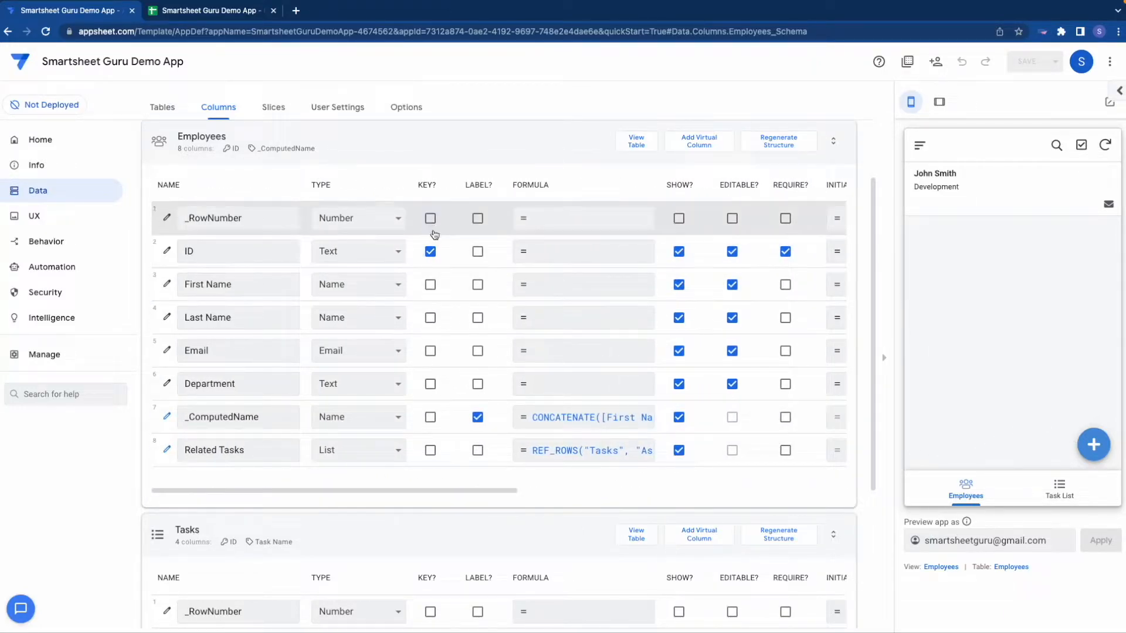
left_click(242, 19)
left_click(108, 622)
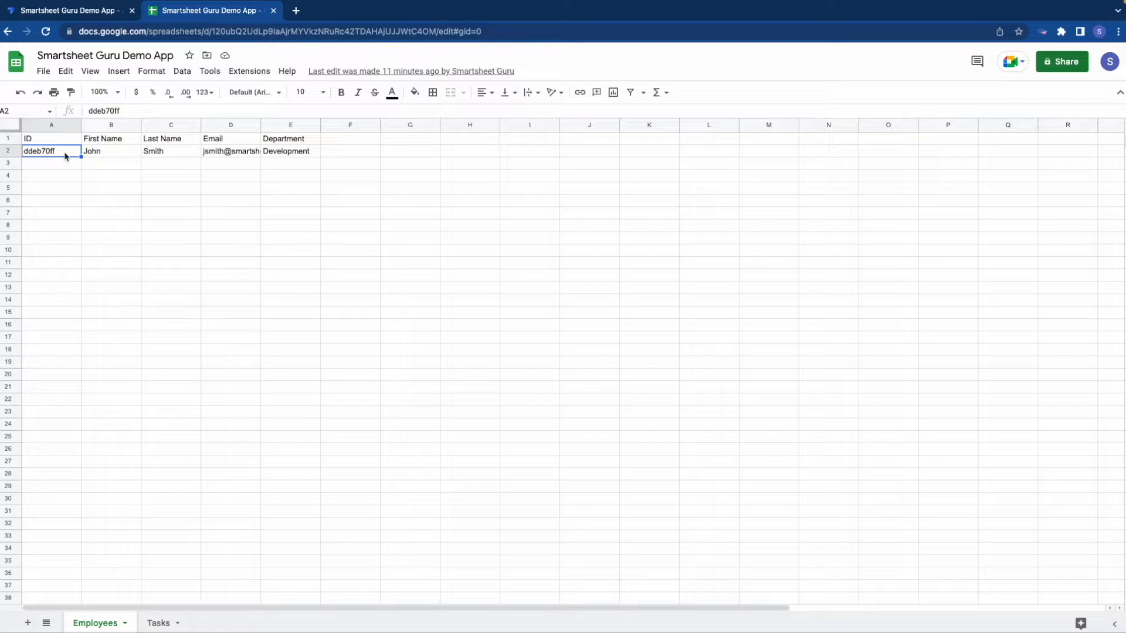
Step: Switch back to AppSheet and review the type details of the Assigned To column in the Tasks table
left_click(69, 11)
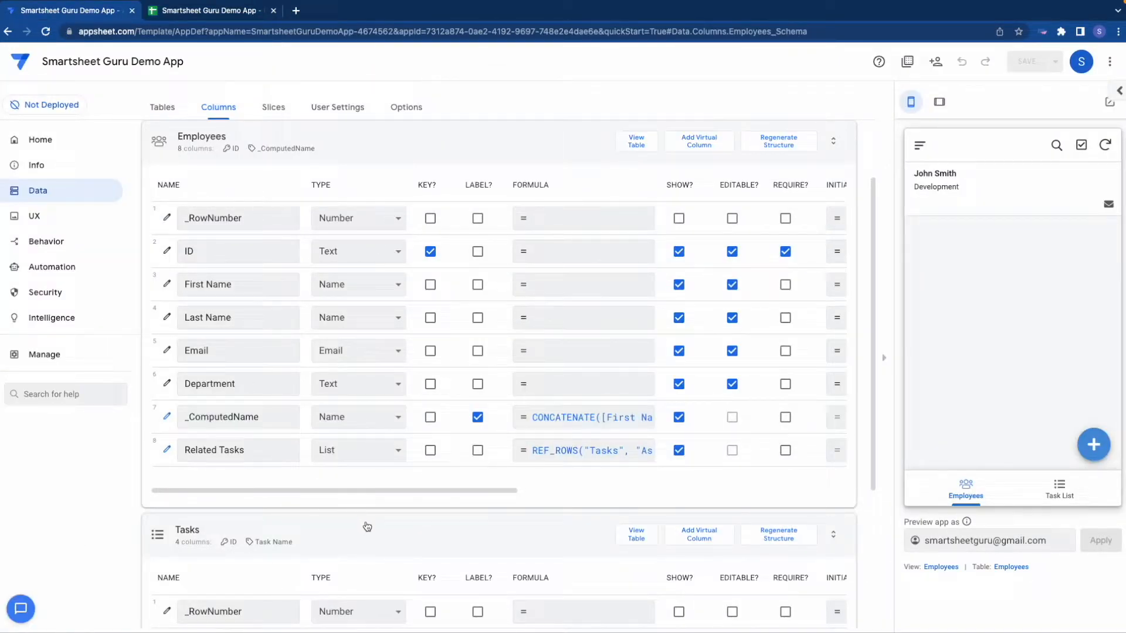
scroll(365, 527, "down", 3)
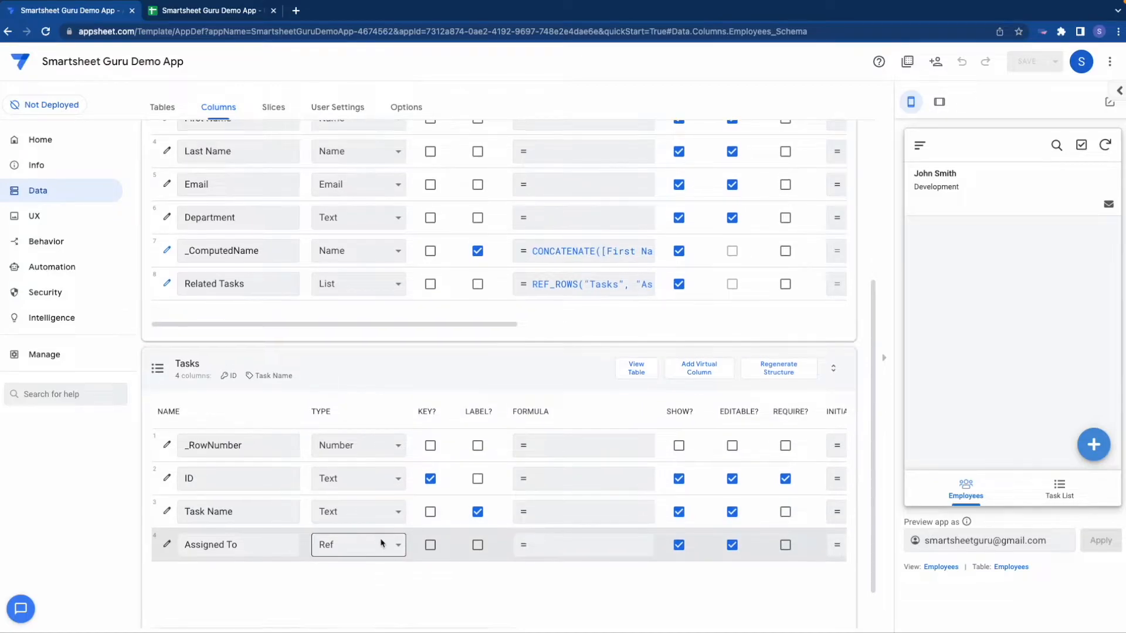
scroll(317, 531, "down", 1)
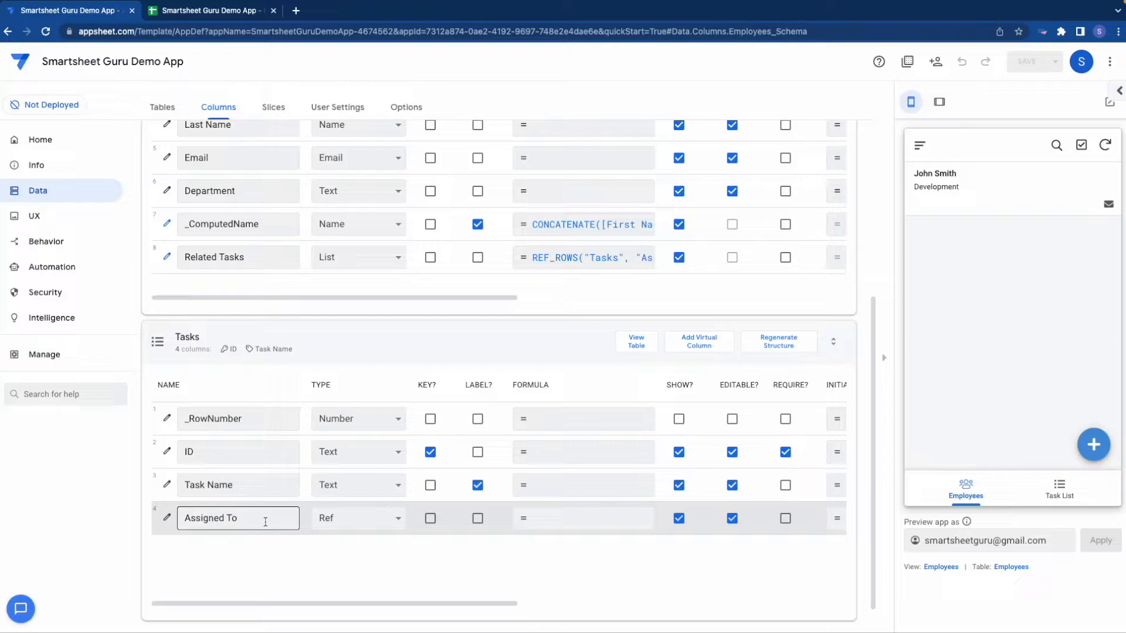
left_click(167, 519)
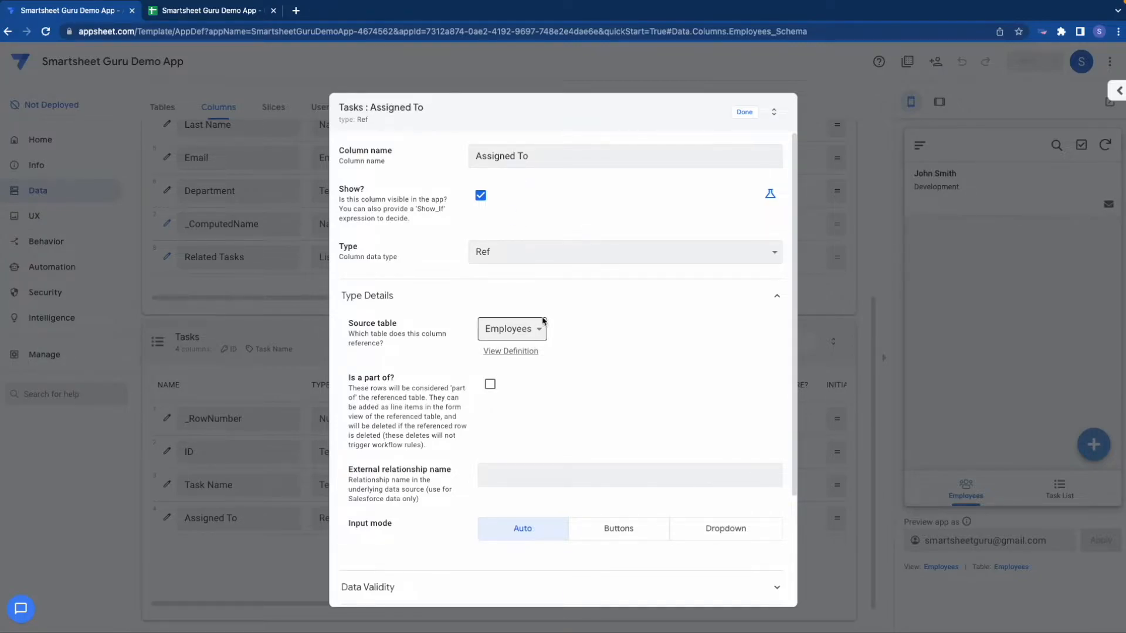
left_click(744, 112)
Step: Open a new task form from the Task List in the app preview and view the Assigned To choices
left_click(1068, 500)
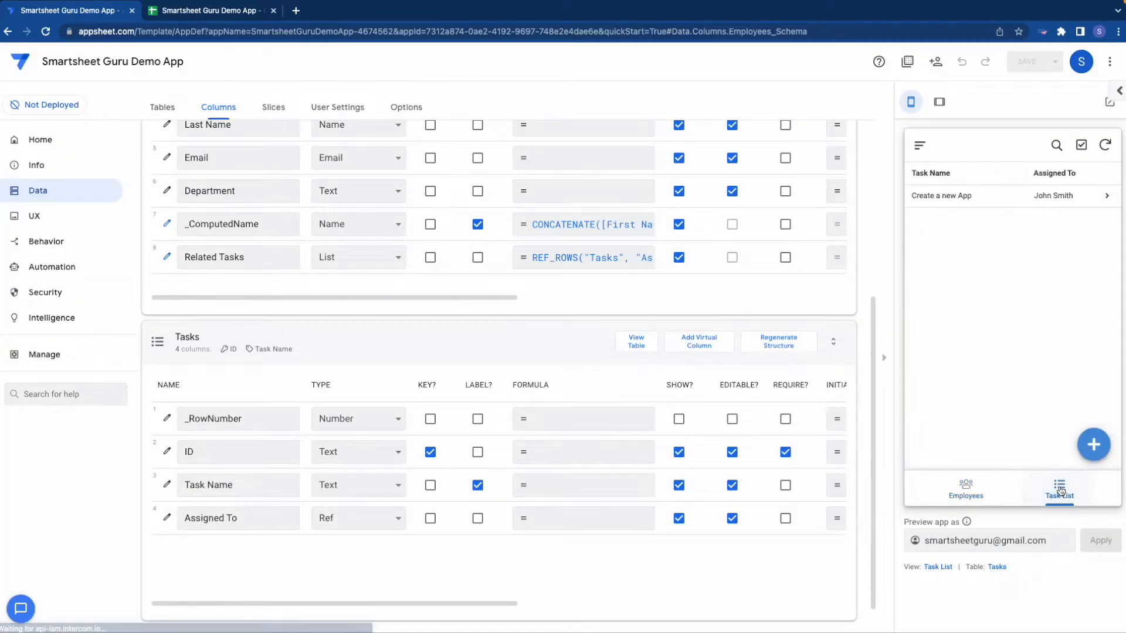
left_click(1095, 445)
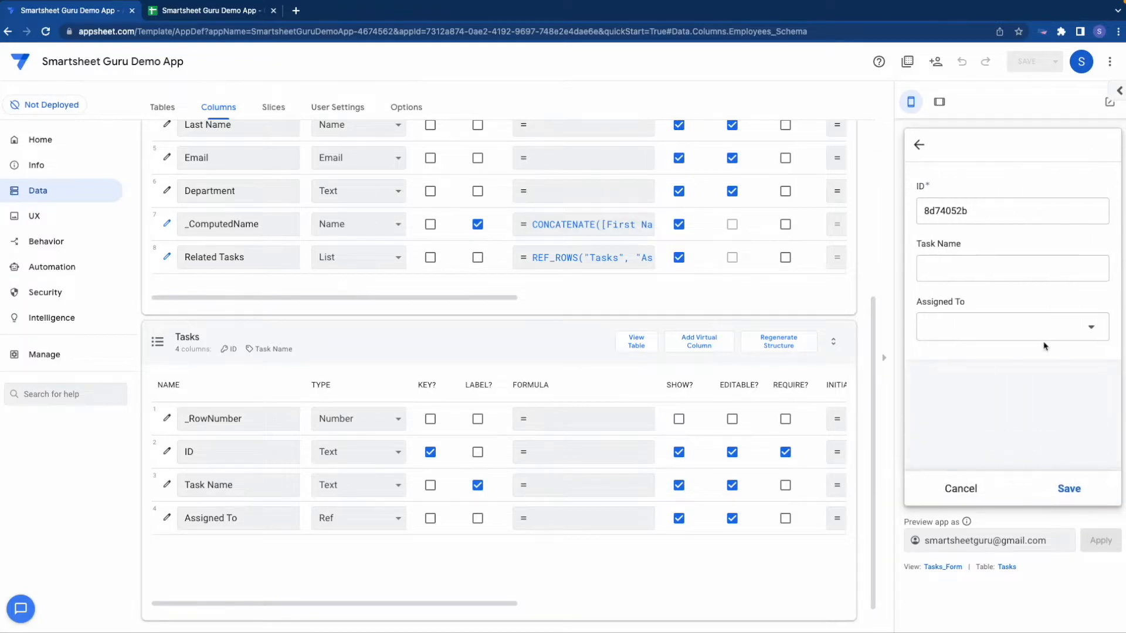
left_click(979, 324)
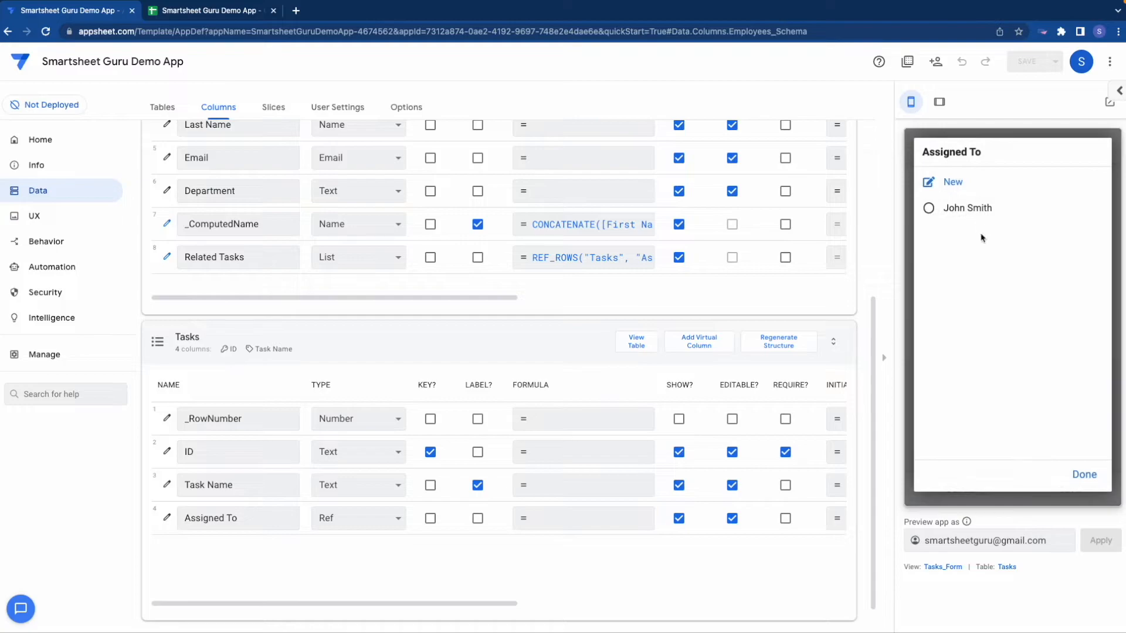
left_click(1078, 476)
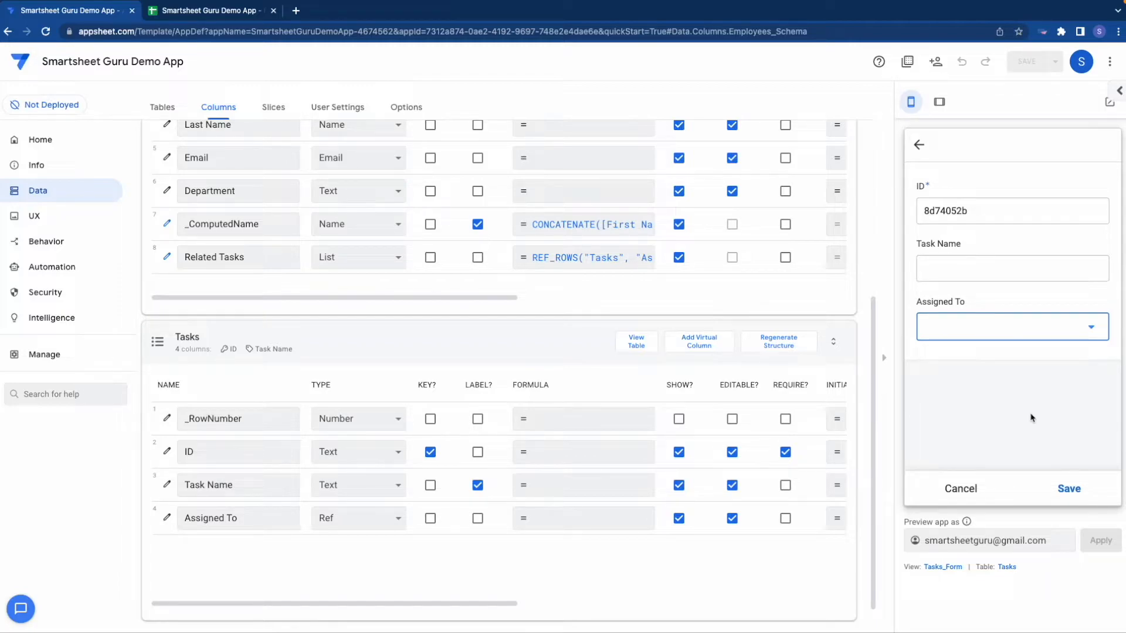
Step: Switch to Google Sheets and widen the Task Name column in the Tasks sheet to fit its text
left_click(206, 13)
left_click(163, 622)
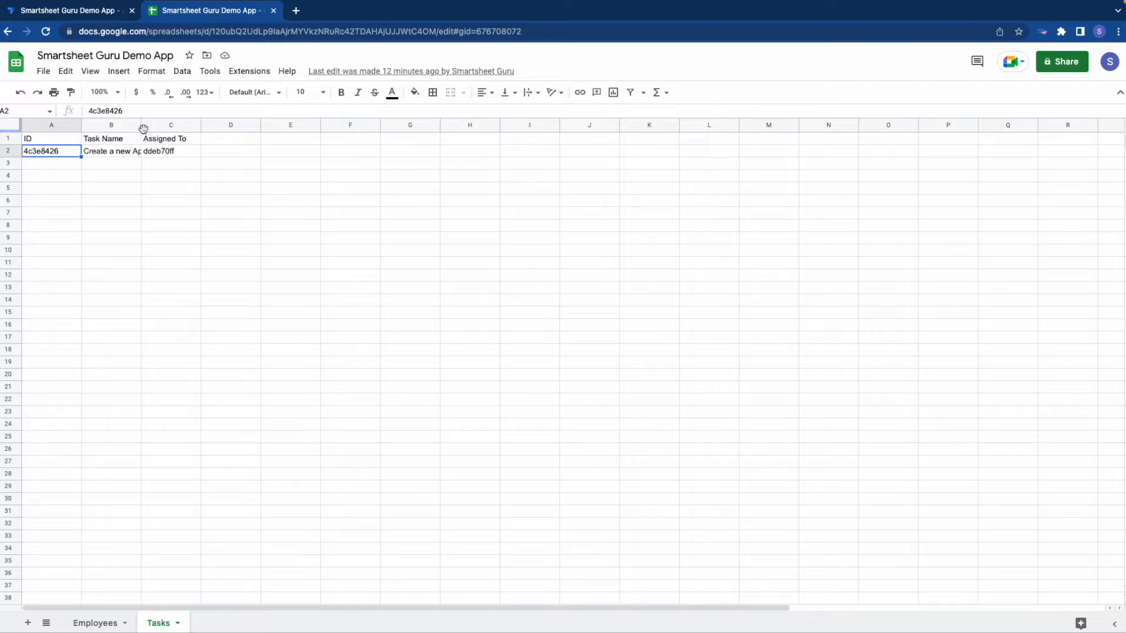
left_click_drag(143, 129, 226, 126)
left_click(219, 141)
Step: Compare the task's Assigned To value with the employee ID in the Employees sheet, ending on the Tasks sheet
left_click(205, 154)
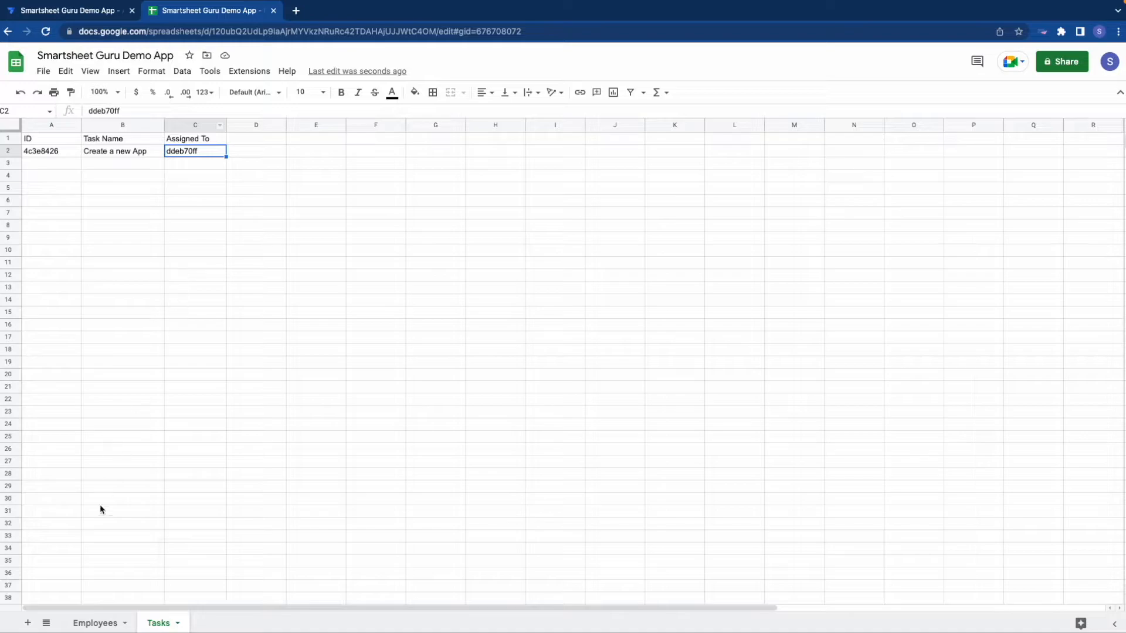
left_click(106, 622)
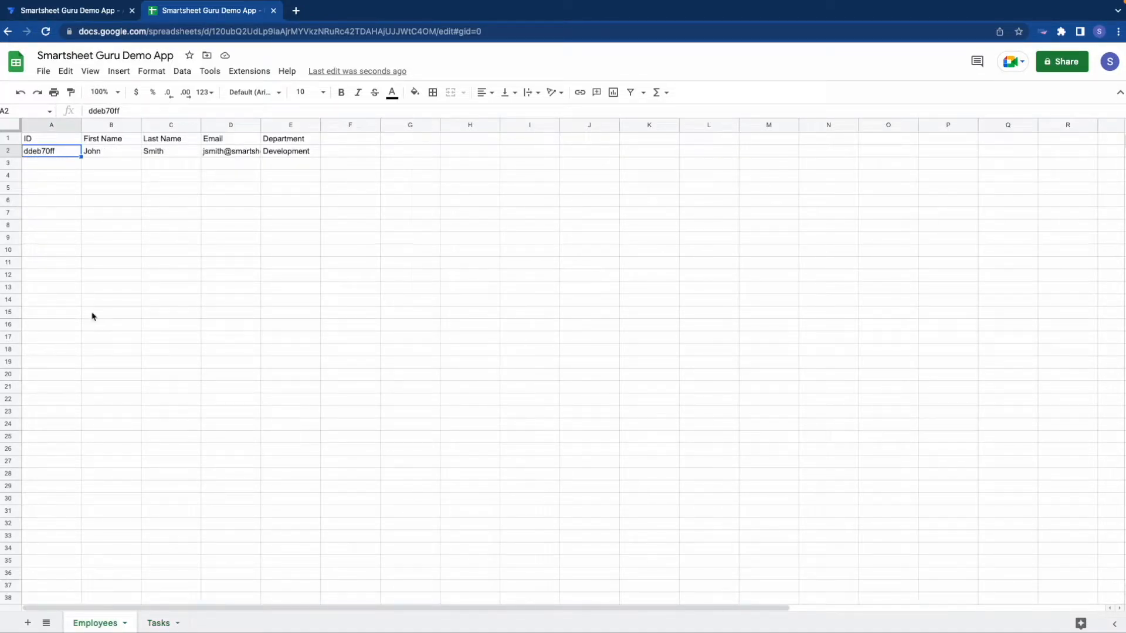
left_click(173, 617)
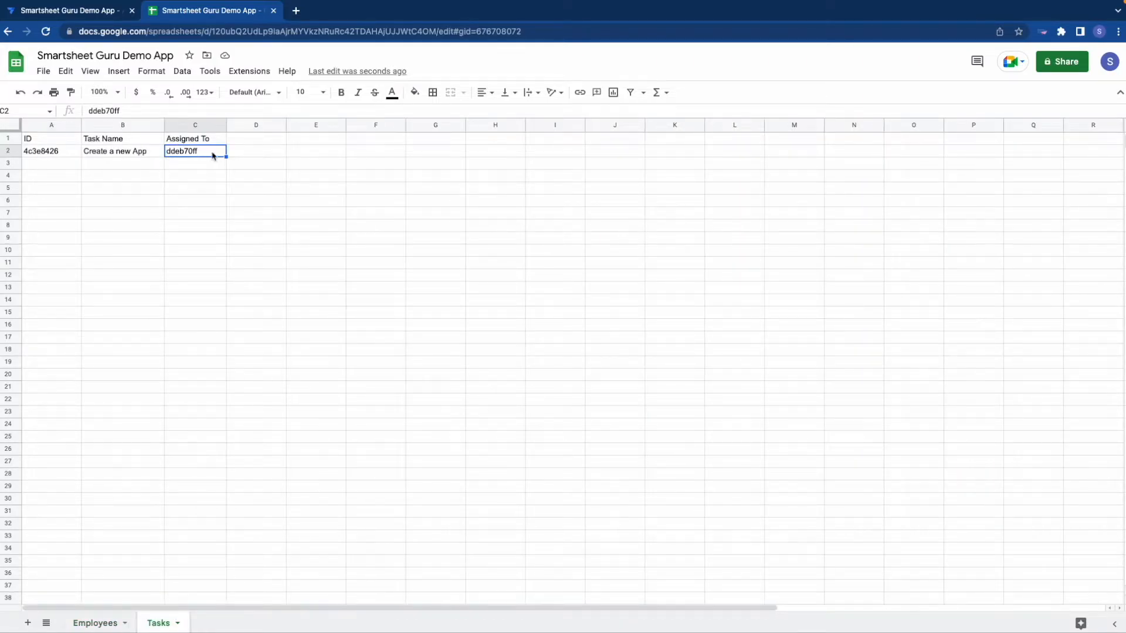
Step: Compare the Assigned To choices in the AppSheet task form with the value stored in the Tasks sheet
left_click(85, 16)
left_click(998, 327)
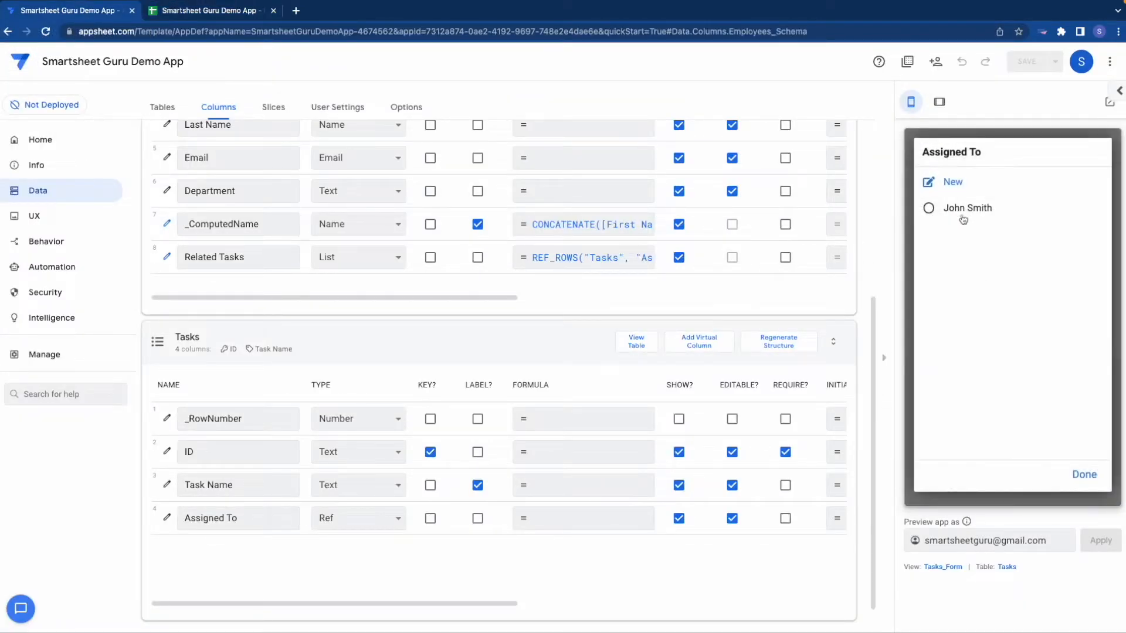
left_click(1073, 478)
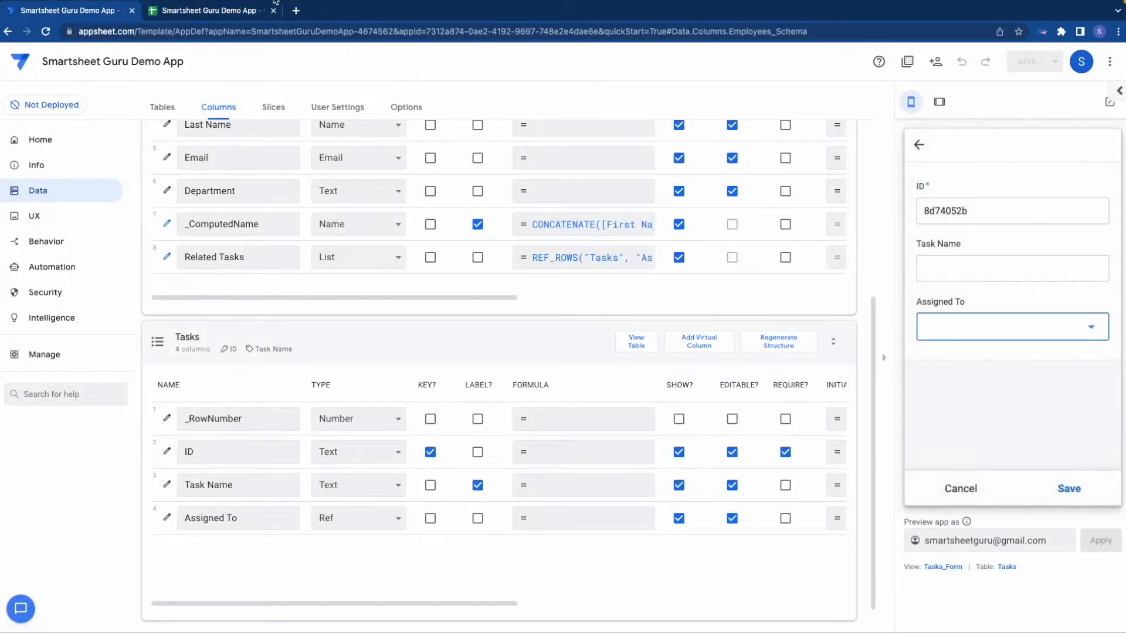
left_click(211, 10)
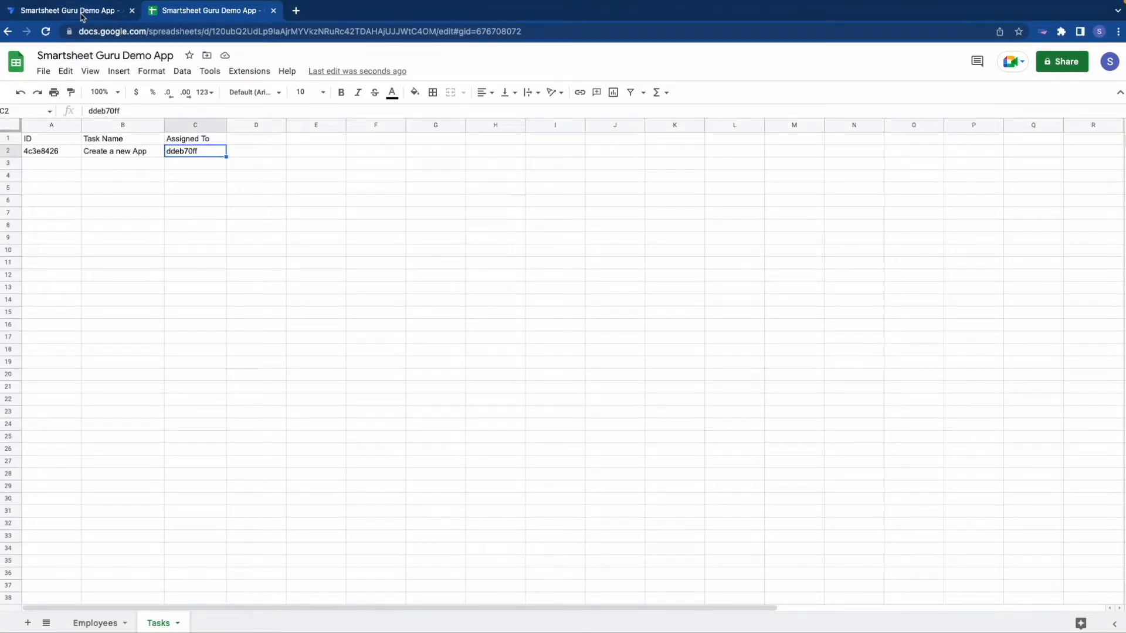
left_click(82, 12)
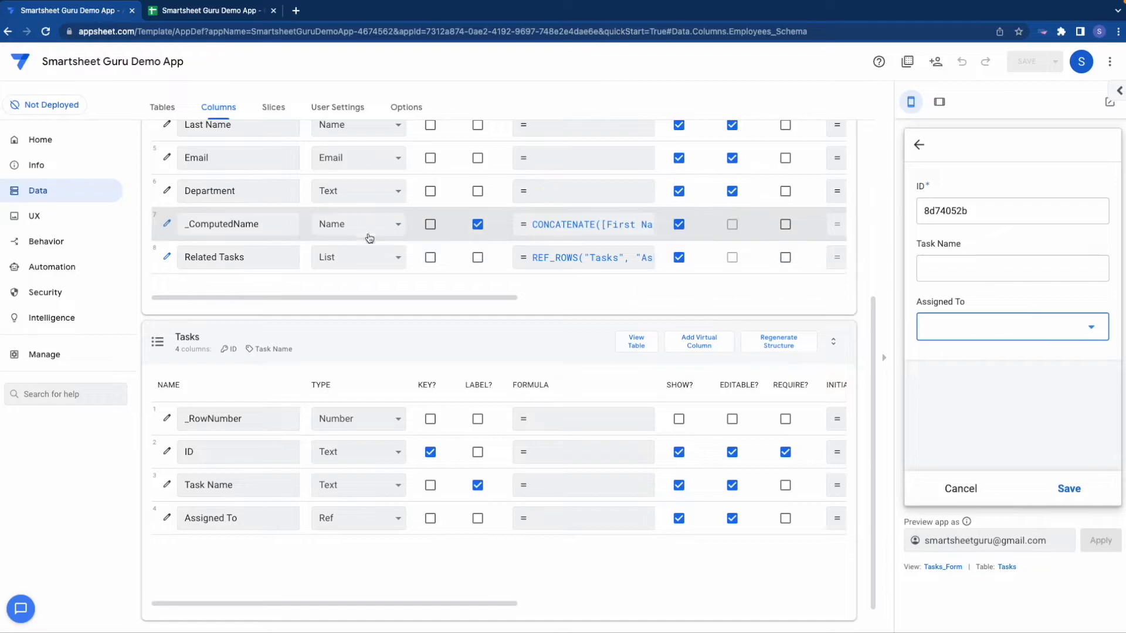
left_click(953, 335)
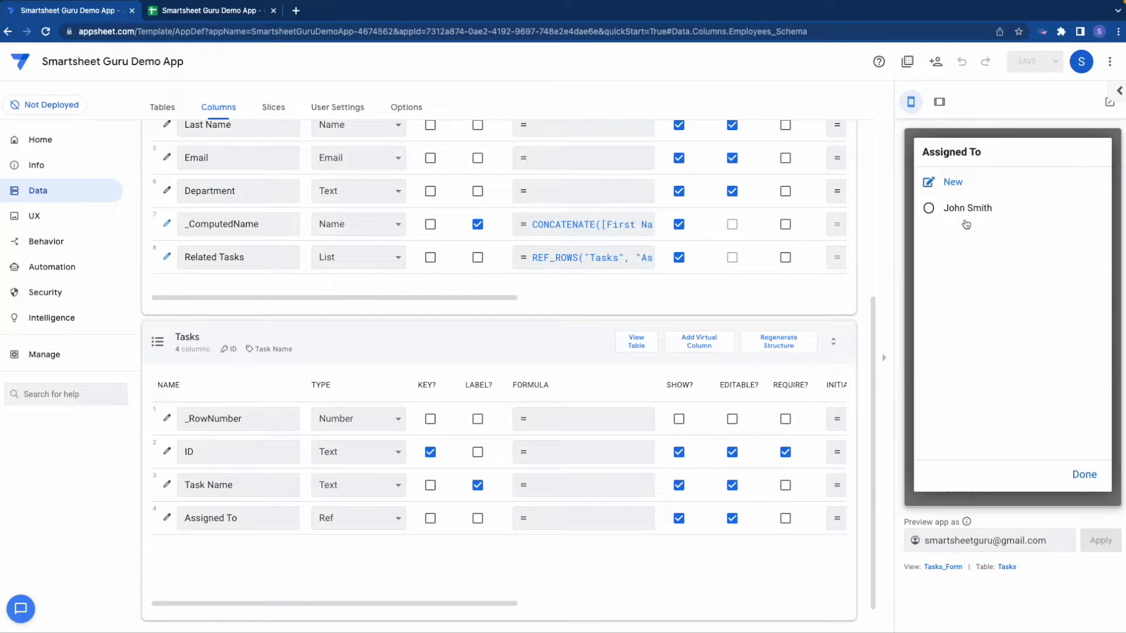
left_click(1069, 481)
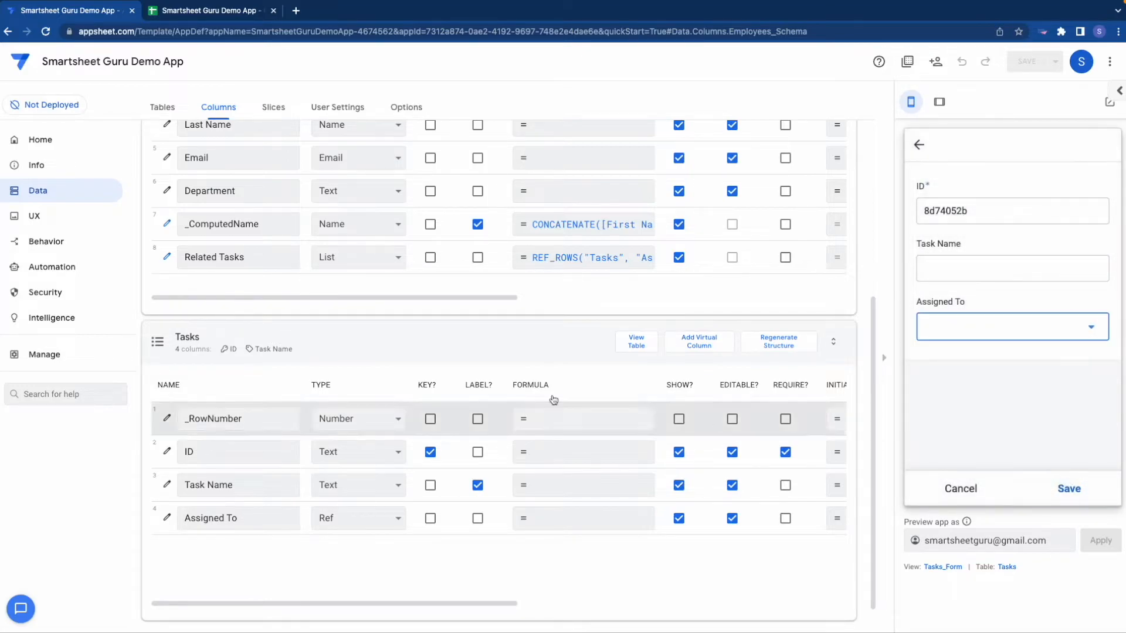
Step: Examine the label setting and formula of the _ComputedName column in the Employees table
scroll(414, 367, "up", 1)
scroll(499, 299, "up", 3)
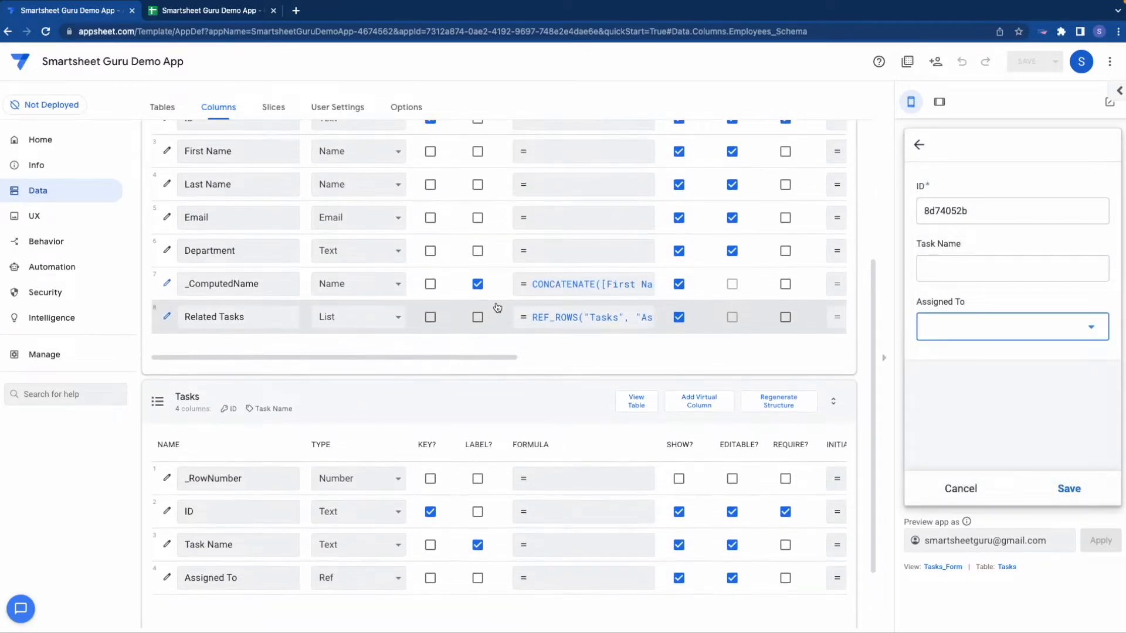
scroll(310, 217, "up", 1)
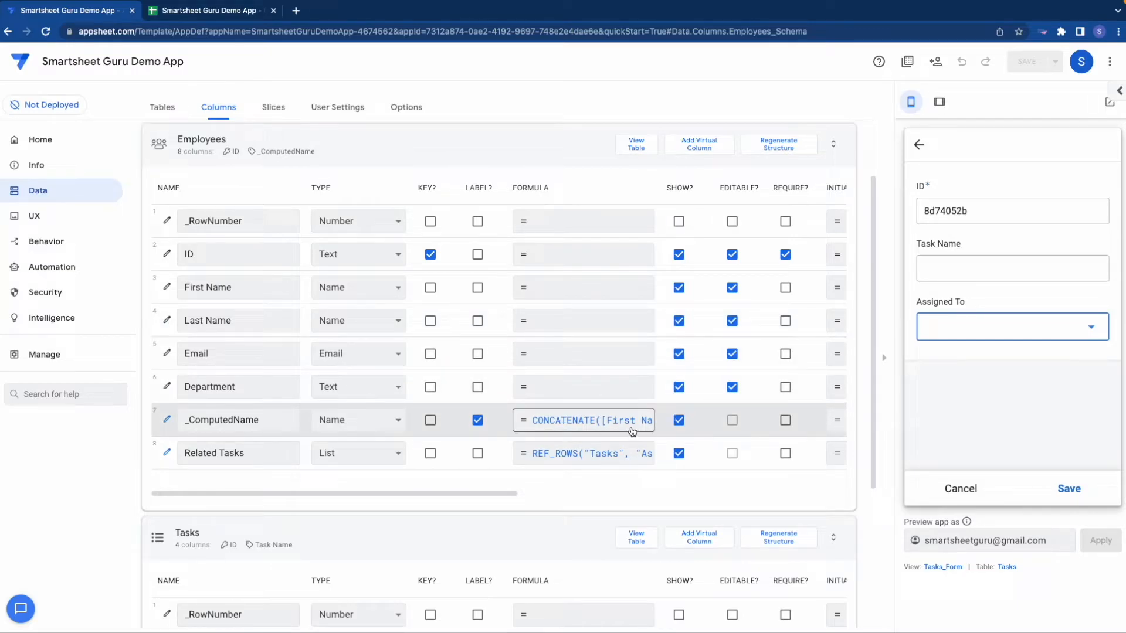
scroll(632, 432, "down", 4)
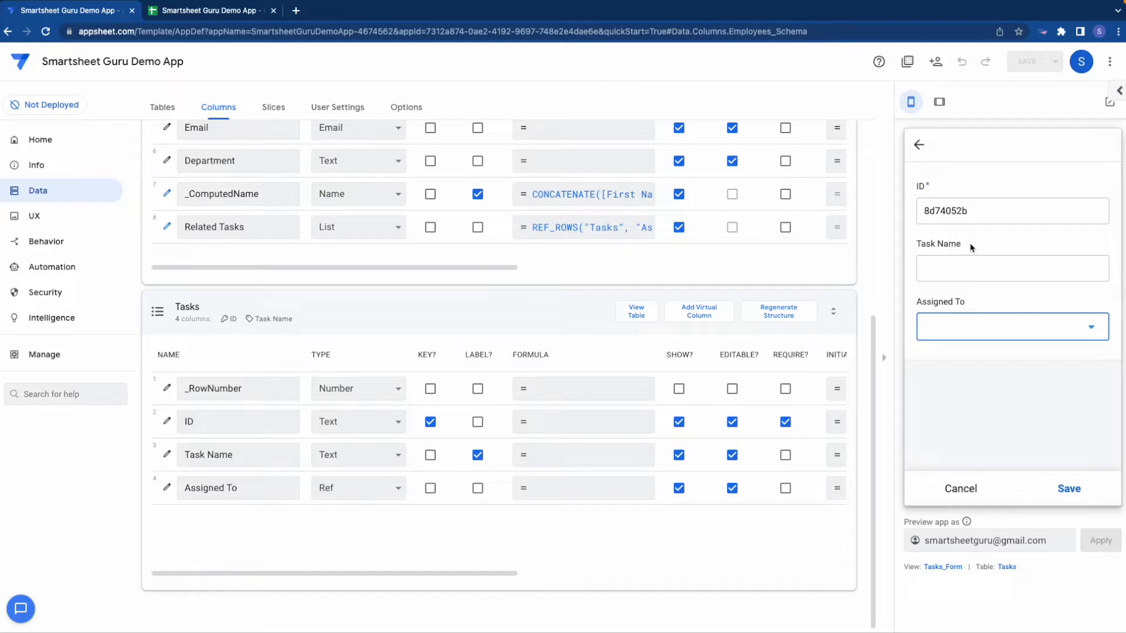
Step: Switch to the Tasks sheet in Google Sheets and open the Task Name header cell for editing
left_click(179, 13)
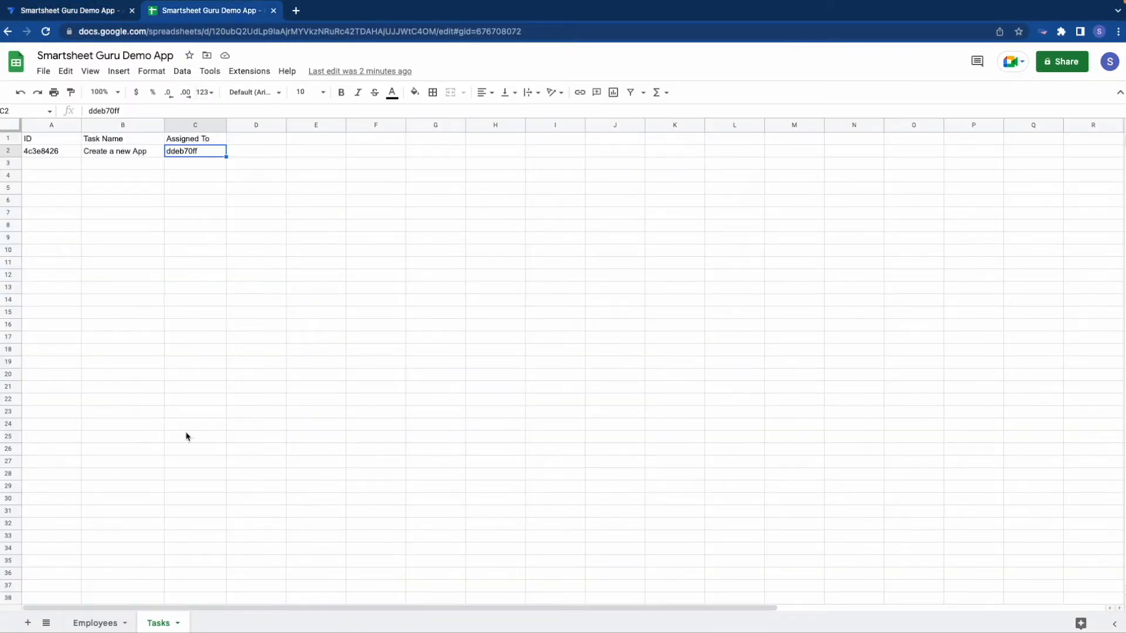
left_click(103, 140)
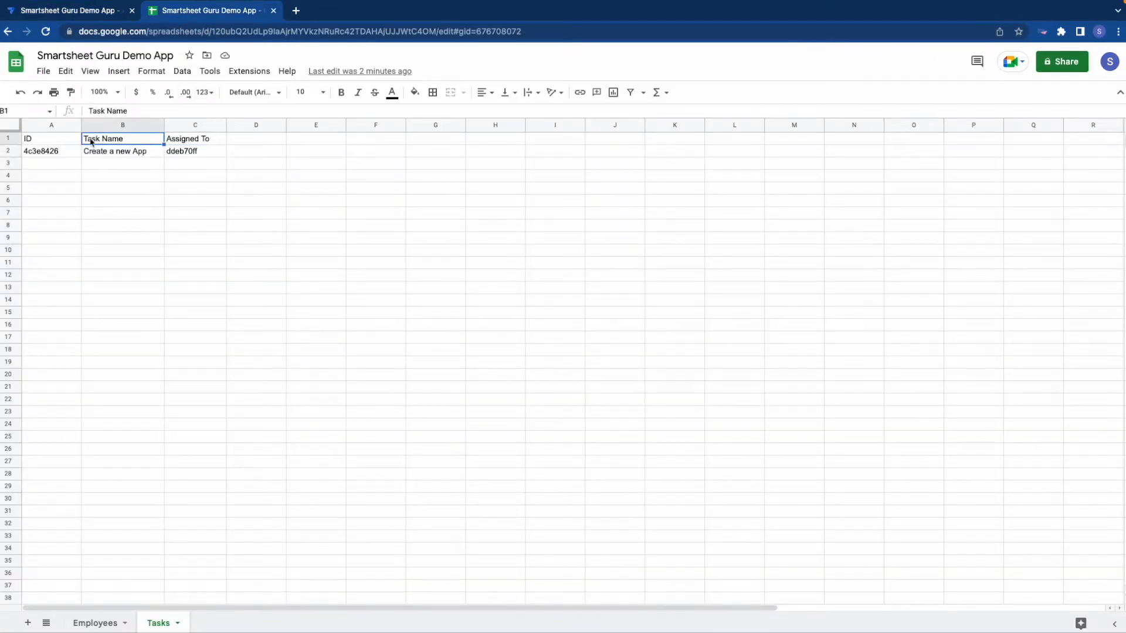
double_click(130, 142)
mouse_move(130, 140)
left_mouse_down()
mouse_move(86, 140)
mouse_move(127, 140)
left_mouse_up()
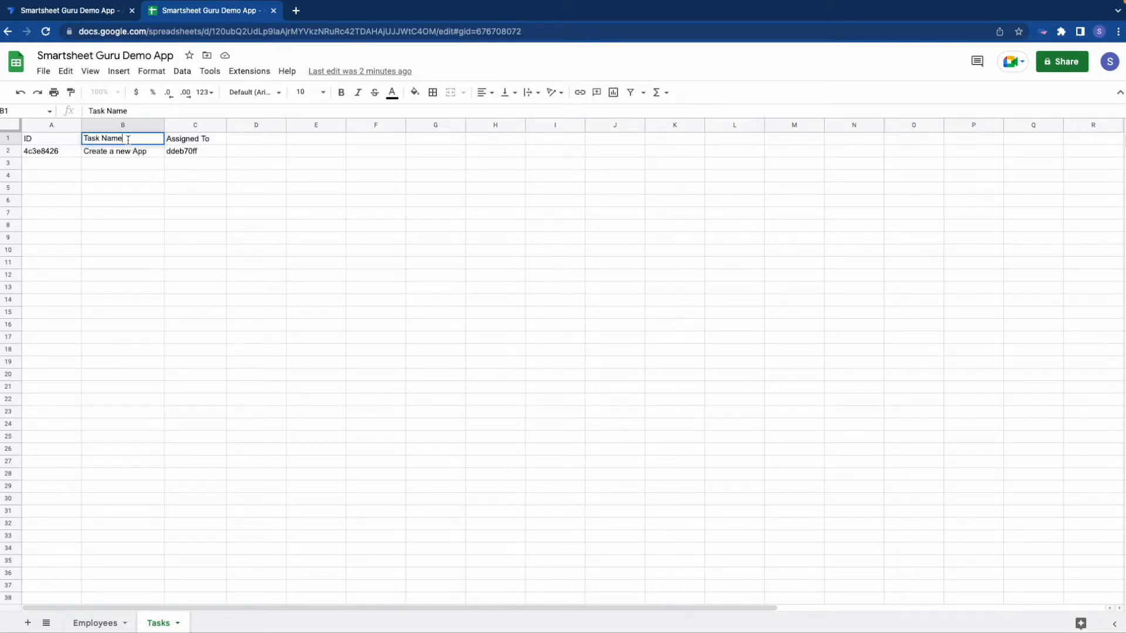
Step: Return to AppSheet and highlight the Task Name column's name in the Tasks table
left_click(75, 11)
scroll(540, 332, "up", 1)
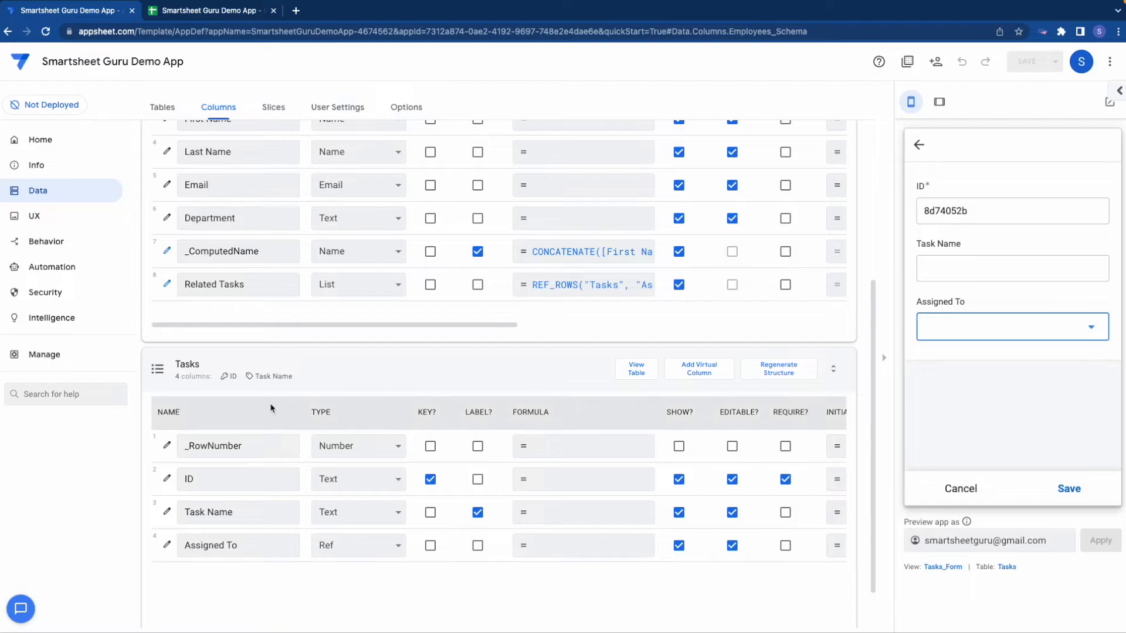
left_click_drag(251, 513, 173, 521)
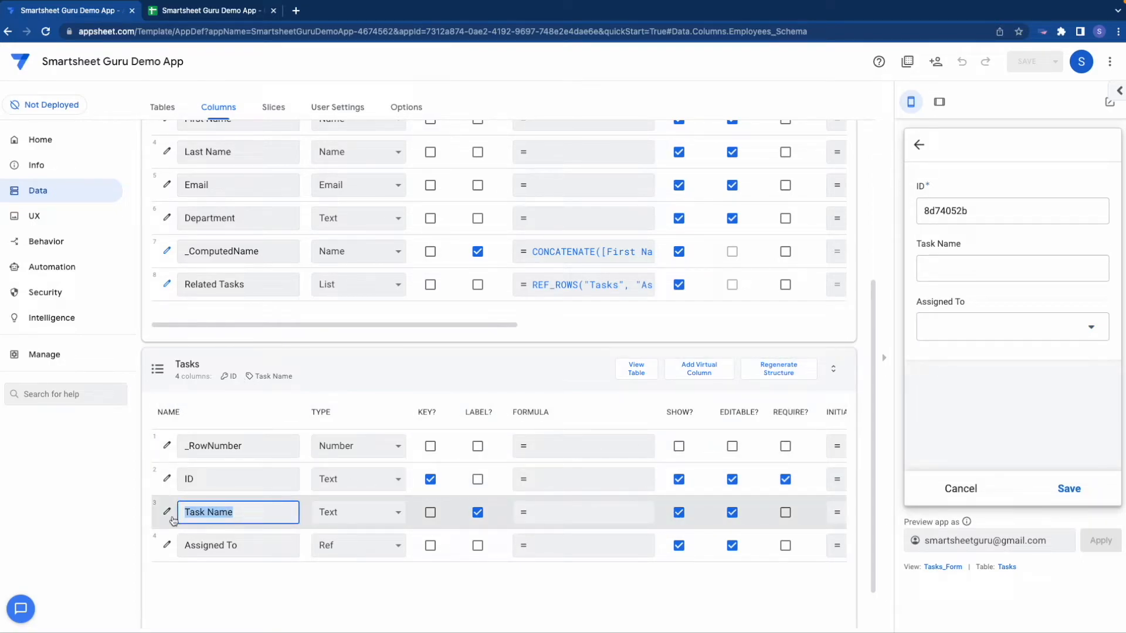
Step: Set the Task Name column's display name to the expression "Job" and save the app
scroll(402, 469, "down", 1)
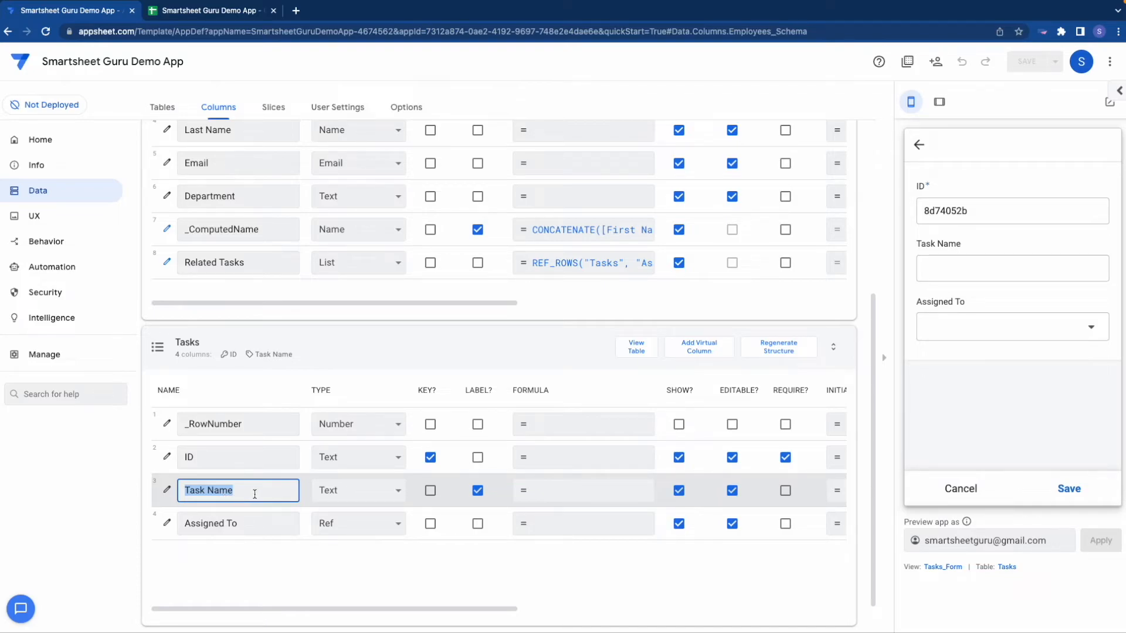
left_click(167, 491)
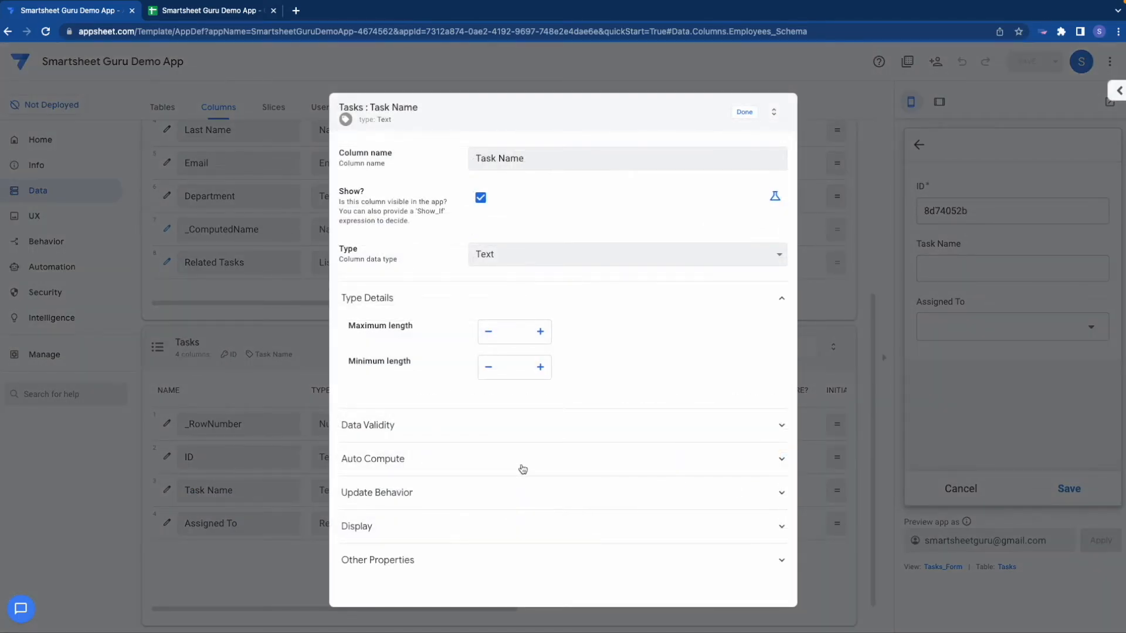
left_click(365, 526)
scroll(503, 493, "down", 3)
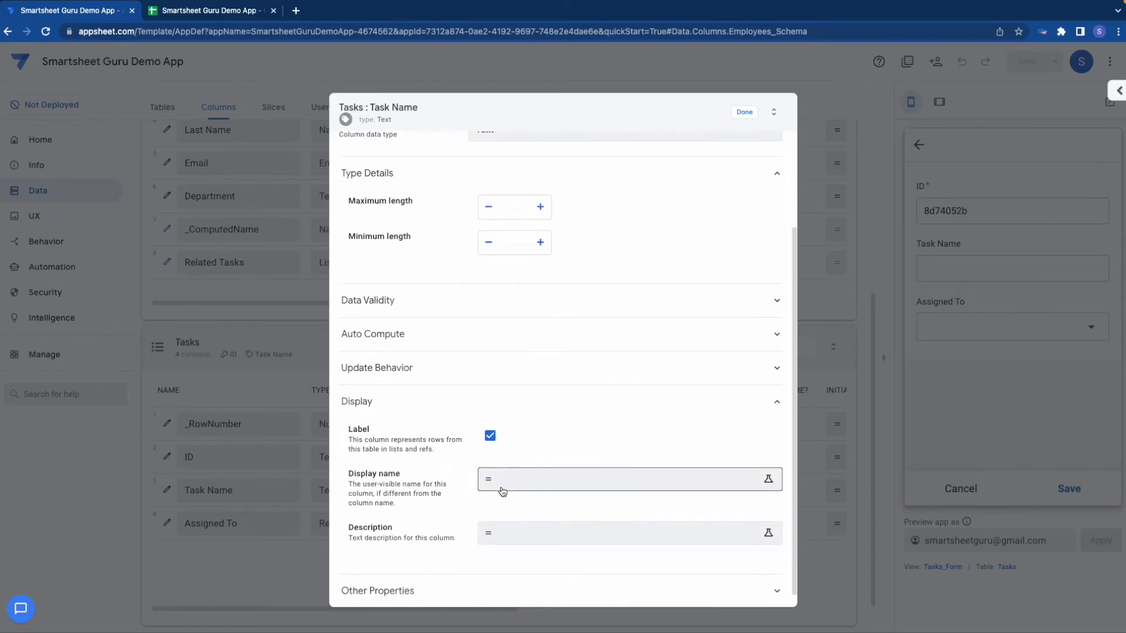
left_click(505, 474)
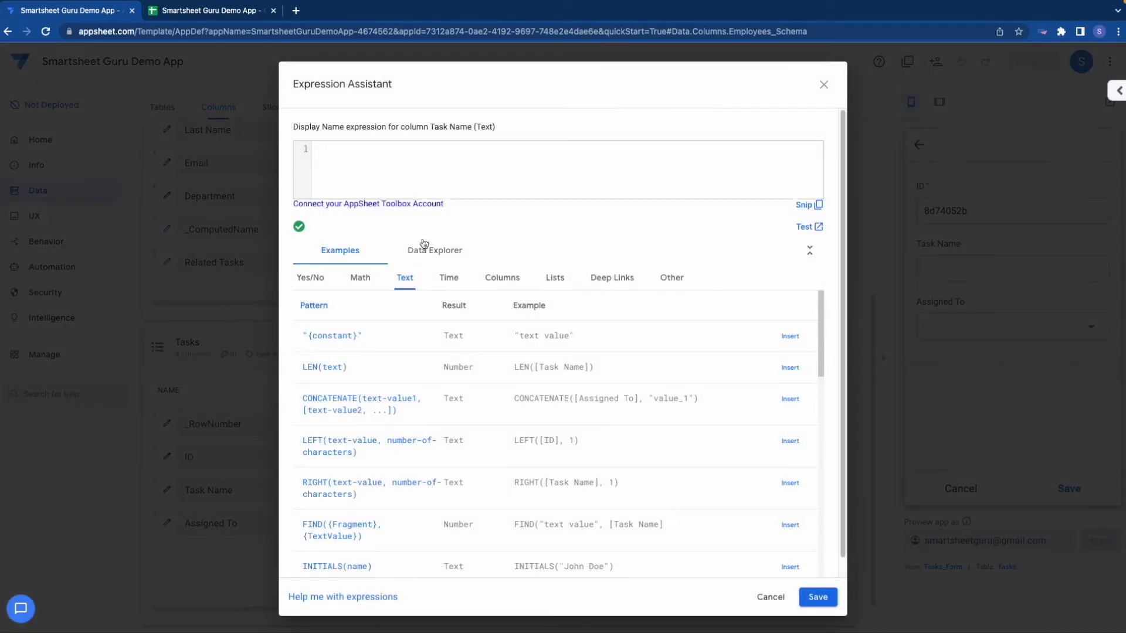
type("\"Job")
left_click(819, 597)
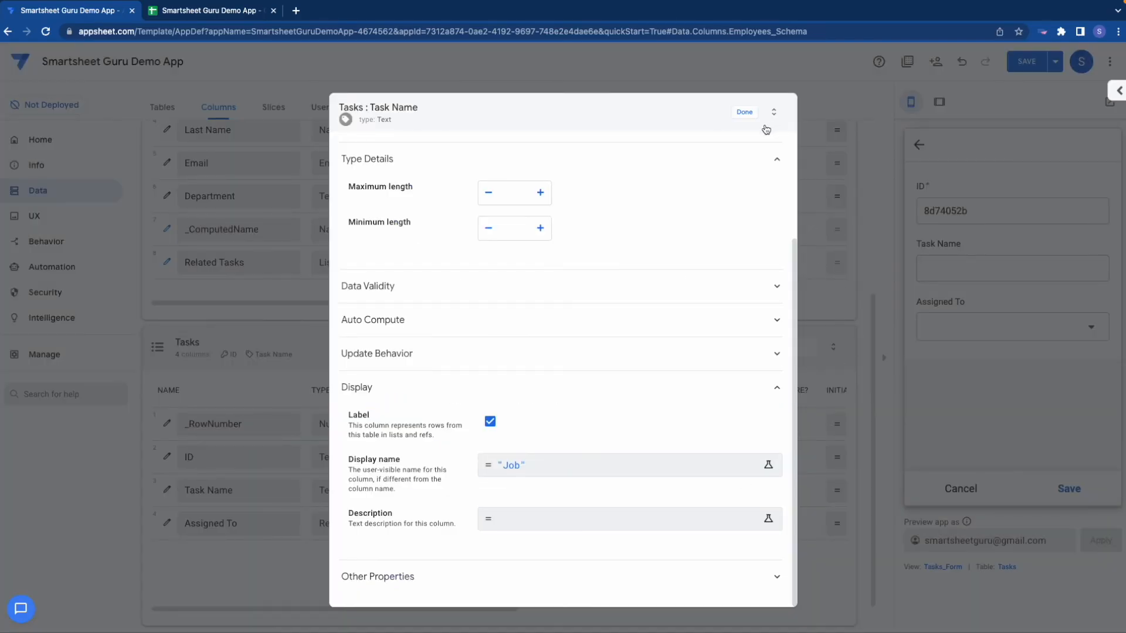
left_click(743, 114)
left_click(1032, 65)
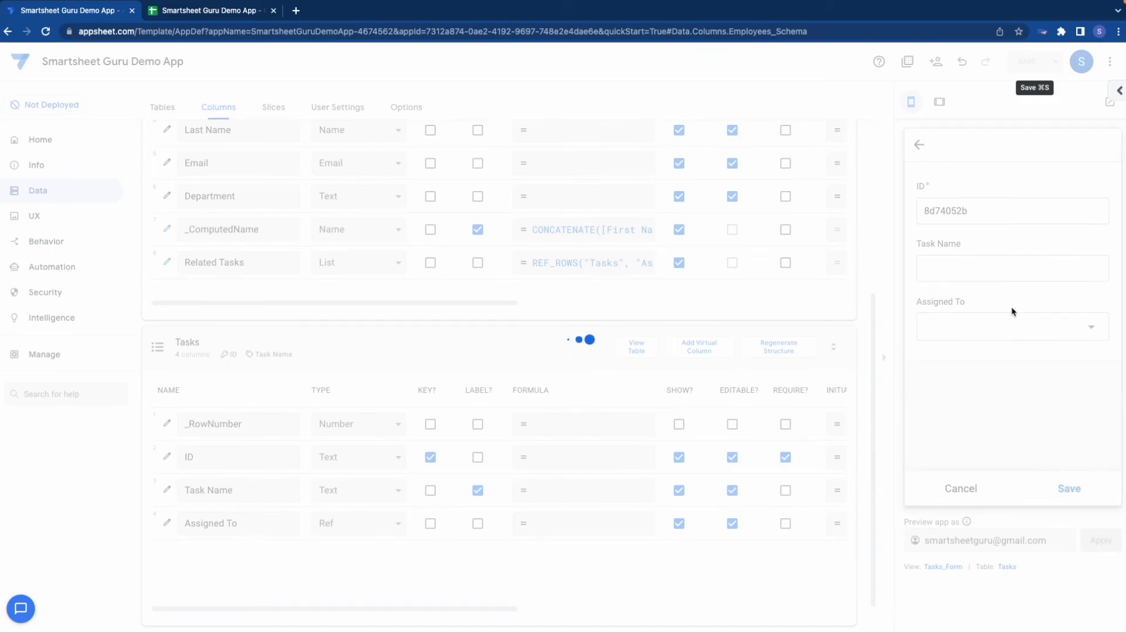